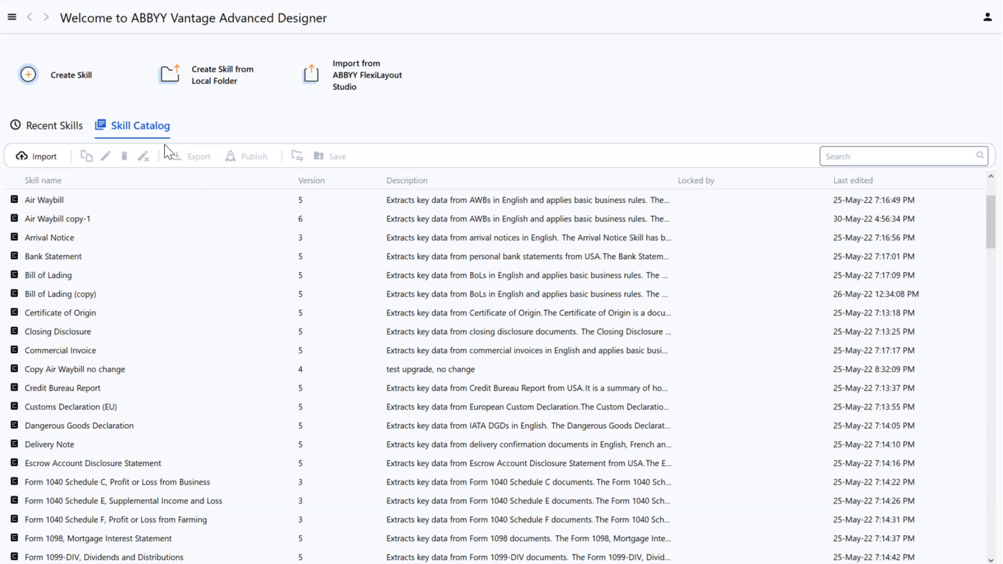
# Create a document skill called 'NER demo'
pyautogui.click(86, 82)
pyautogui.write('N')
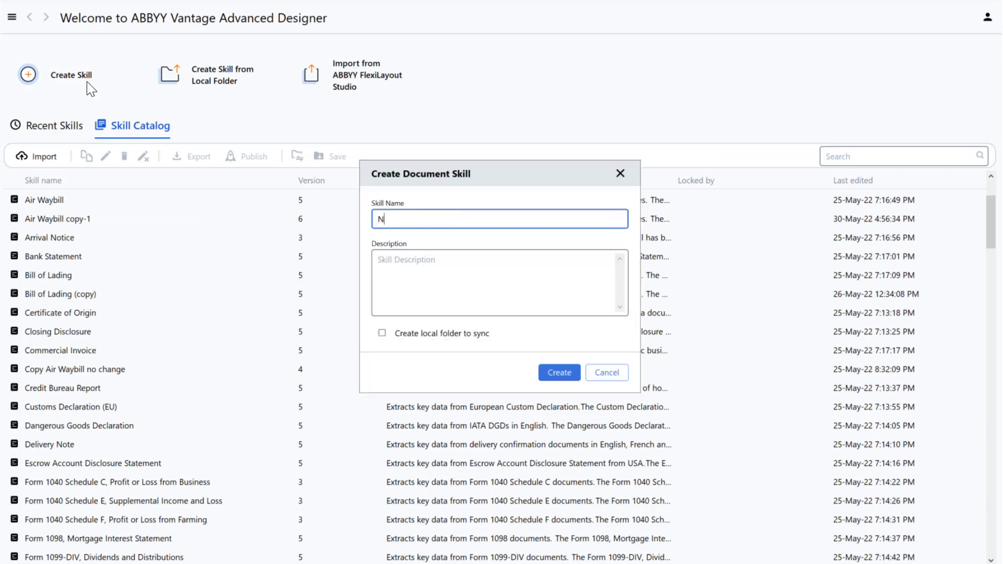
pyautogui.write('ER demo')
pyautogui.click(557, 371)
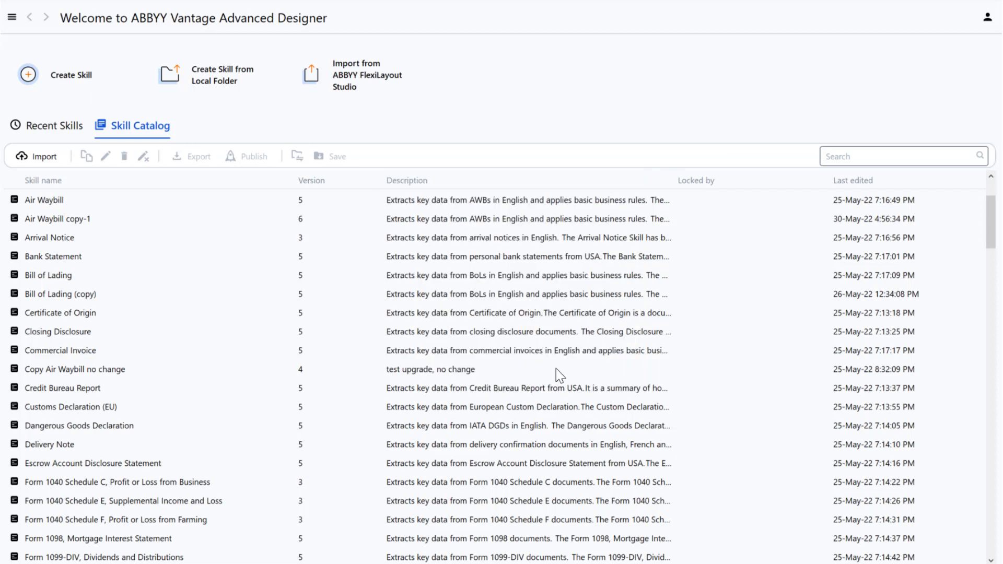
# Upload Original Lease.pdf into the NER demo skill's documents
pyautogui.click(562, 364)
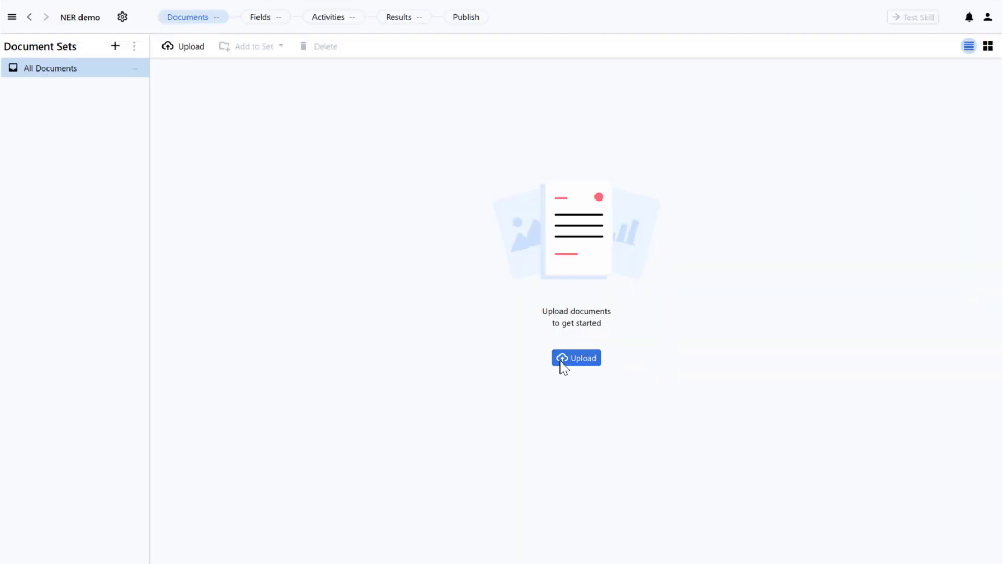
pyautogui.click(456, 261)
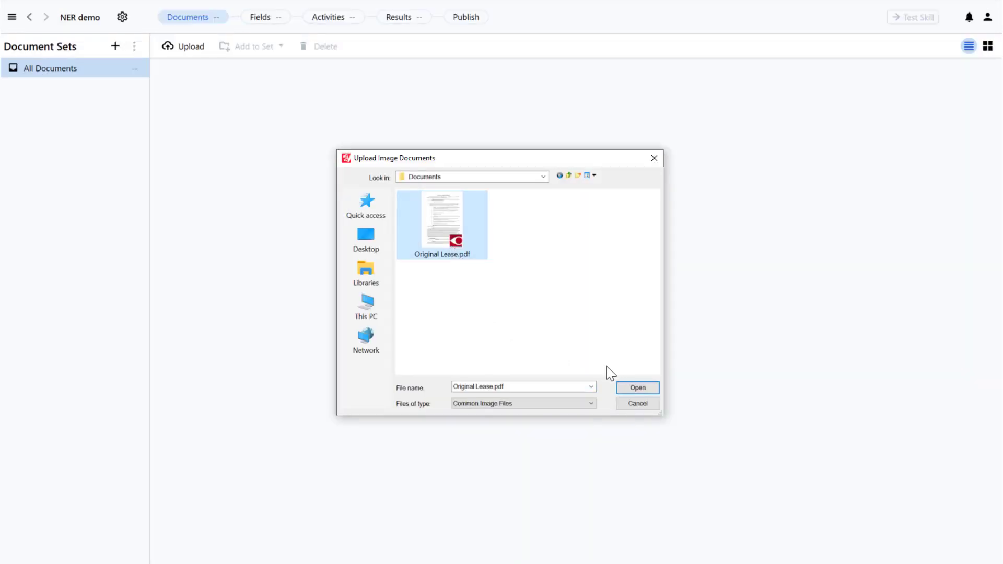
pyautogui.click(634, 390)
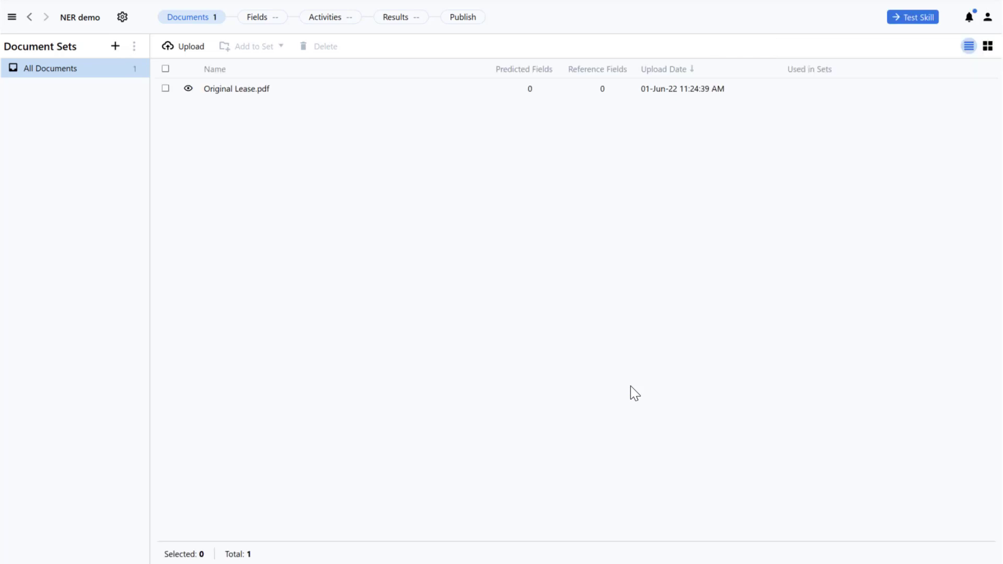
# Insert a Named Entities (NER) activity from Extract from Text between Start and Finish
pyautogui.click(339, 23)
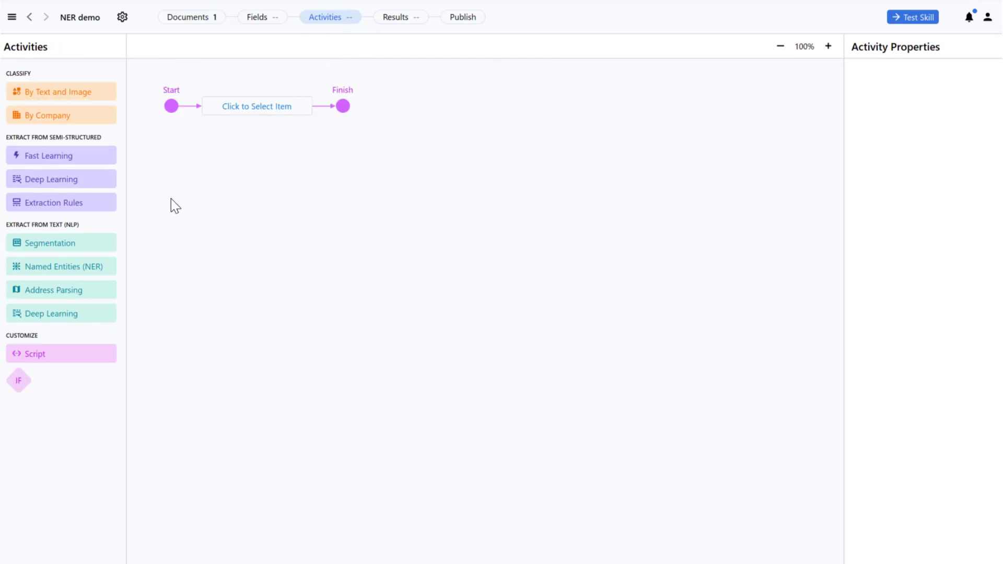
pyautogui.click(85, 267)
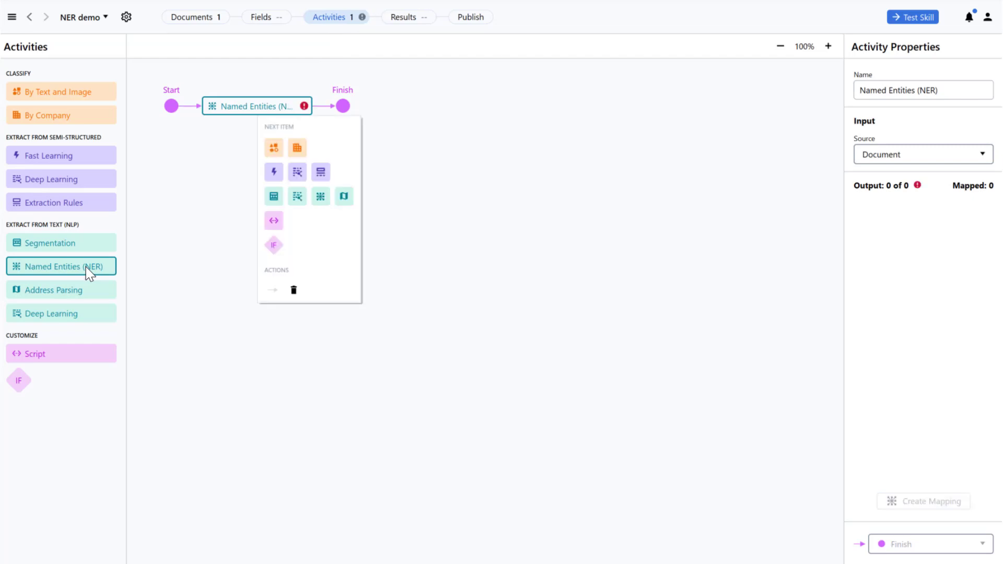
# Add a text field named People's Names with Allow multiple items enabled, and save
pyautogui.click(259, 22)
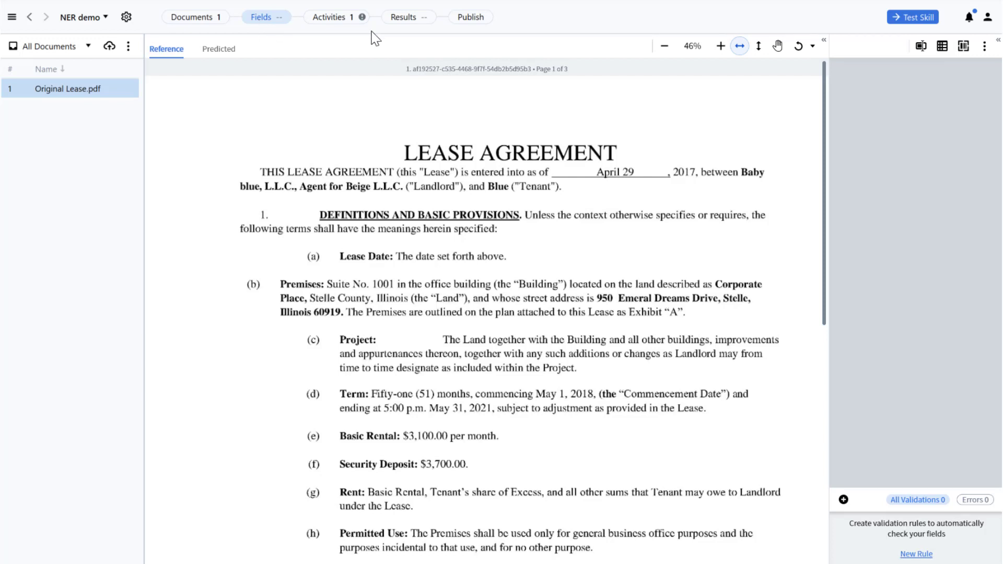
pyautogui.click(921, 46)
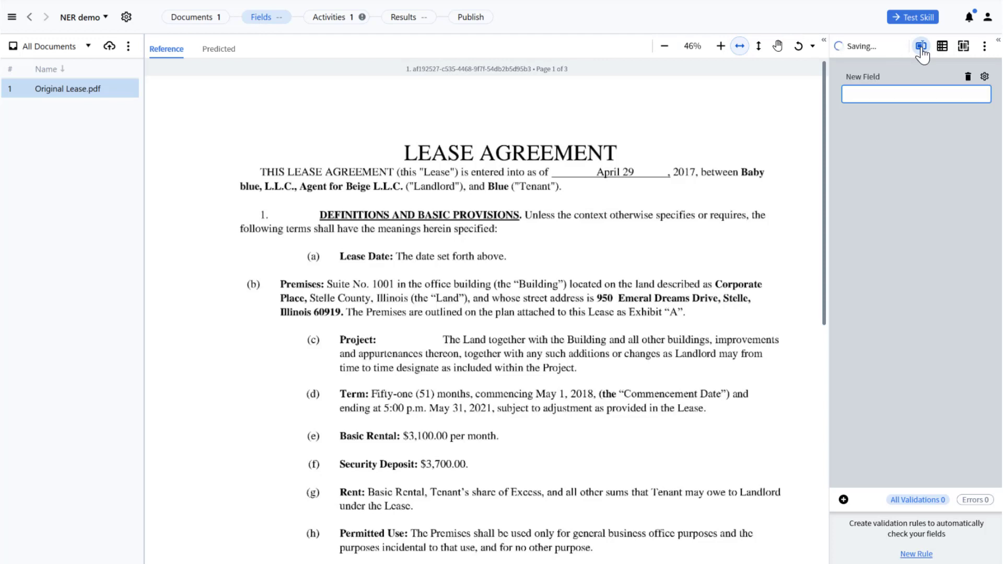
pyautogui.click(878, 75)
pyautogui.press('BackSpace')
pyautogui.press('BackSpace')
pyautogui.press('BackSpace')
pyautogui.write("People's Names")
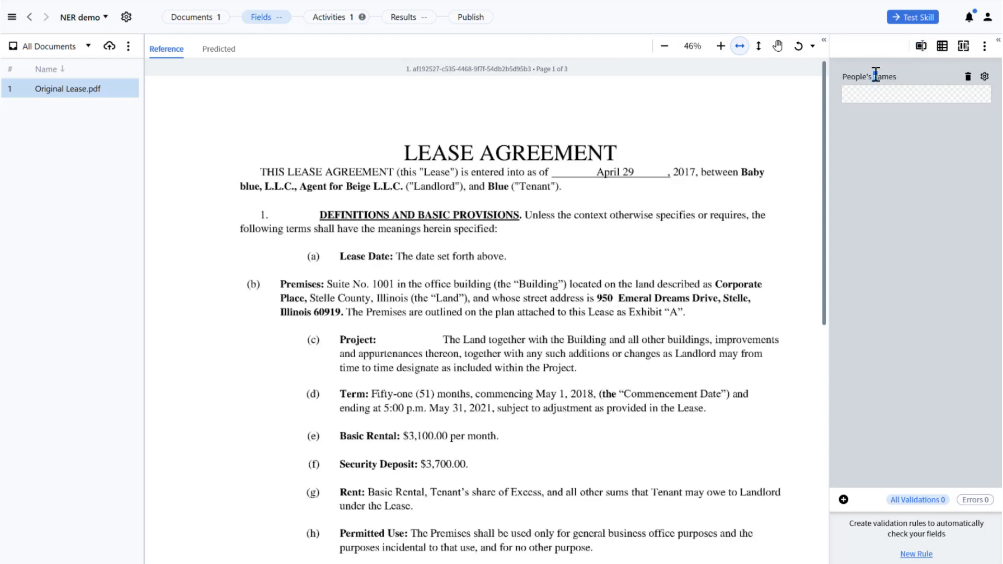
pyautogui.click(985, 76)
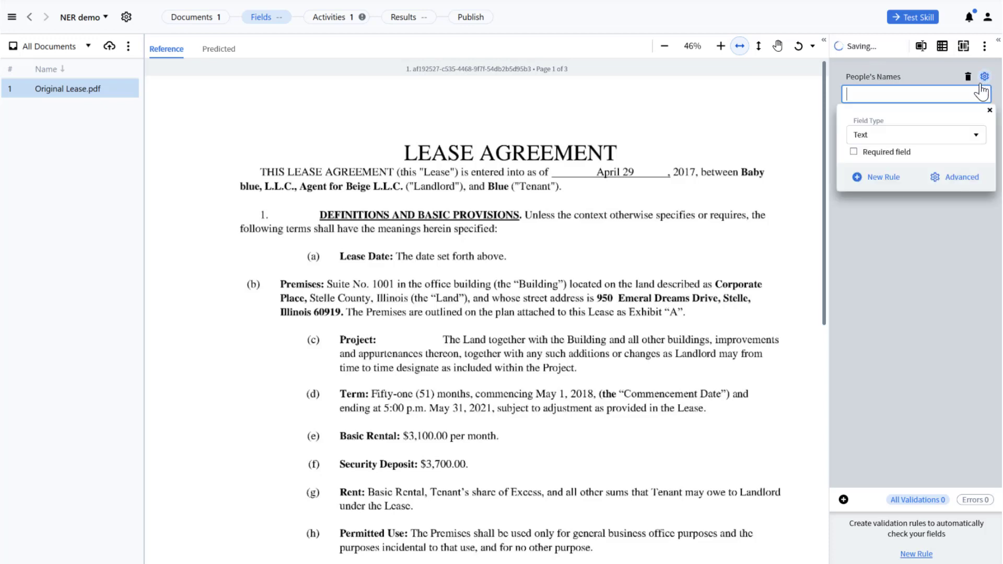
pyautogui.click(958, 180)
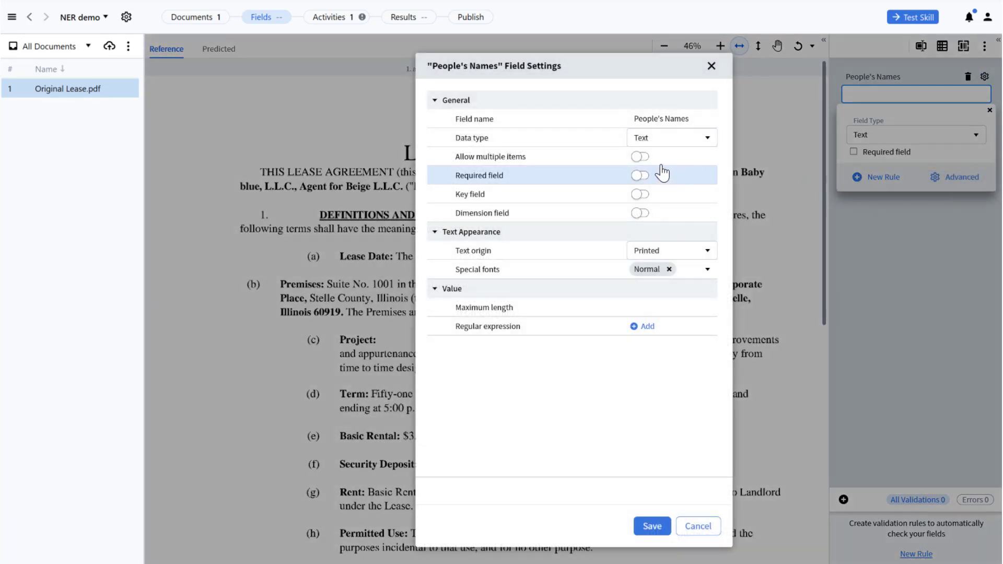
pyautogui.click(646, 160)
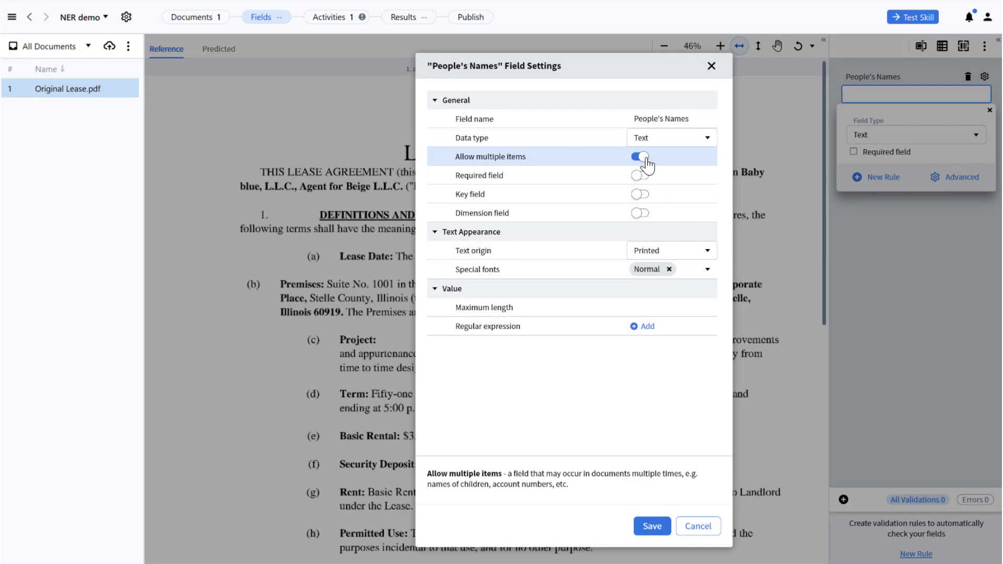
pyautogui.click(648, 527)
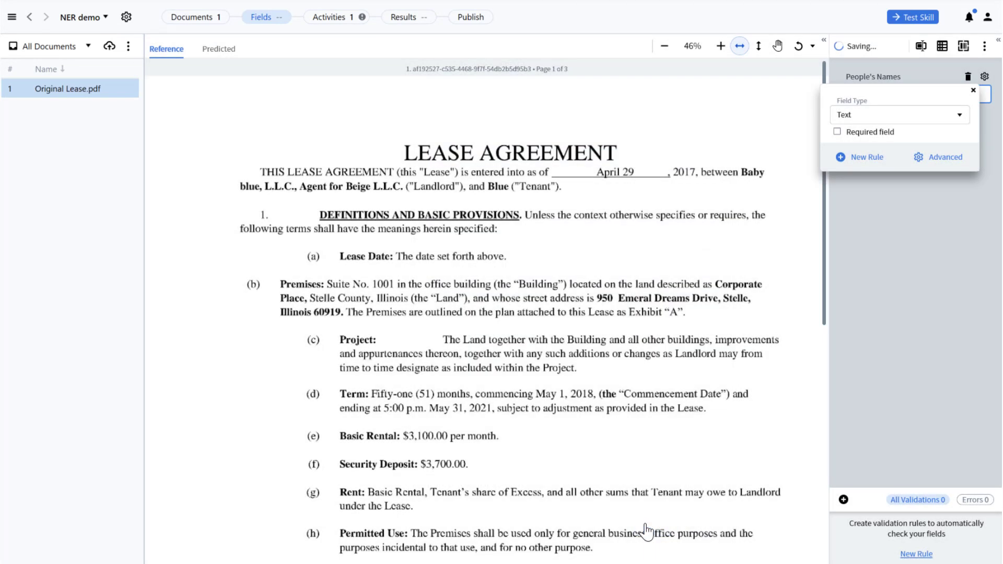
# Add Organization's Names, Dates, Addresses, Money sums, Location and Duration fields
pyautogui.click(920, 46)
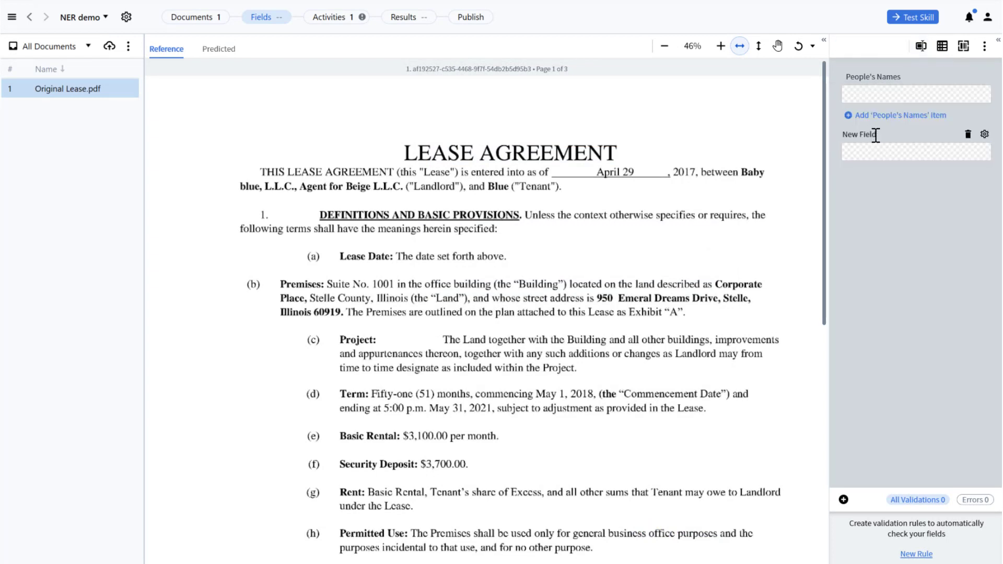
pyautogui.moveTo(876, 135); pyautogui.dragTo(845, 133)
pyautogui.press('BackSpace')
pyautogui.write("nization's Names")
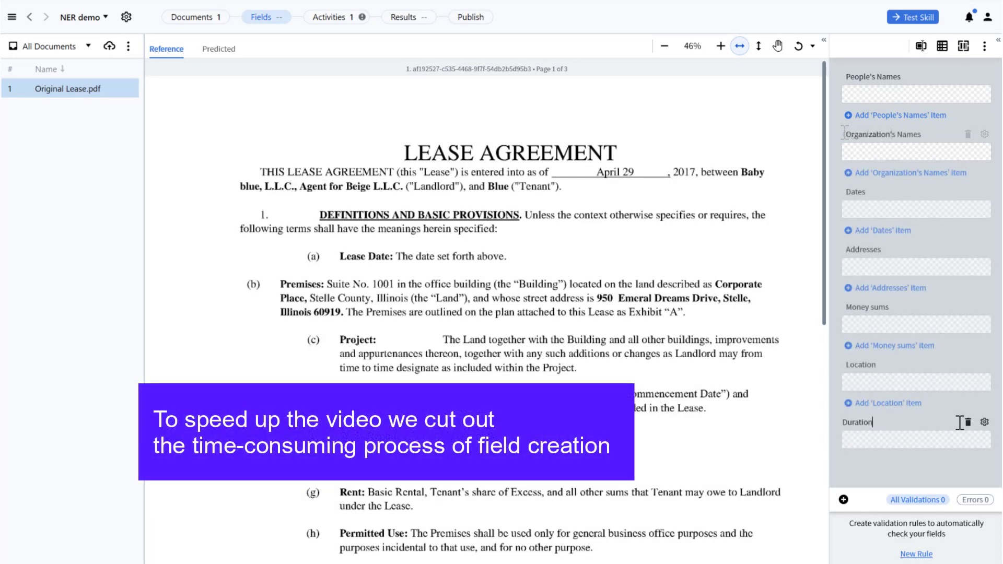
# Enable Allow multiple items for the Duration field and save its settings
pyautogui.click(984, 422)
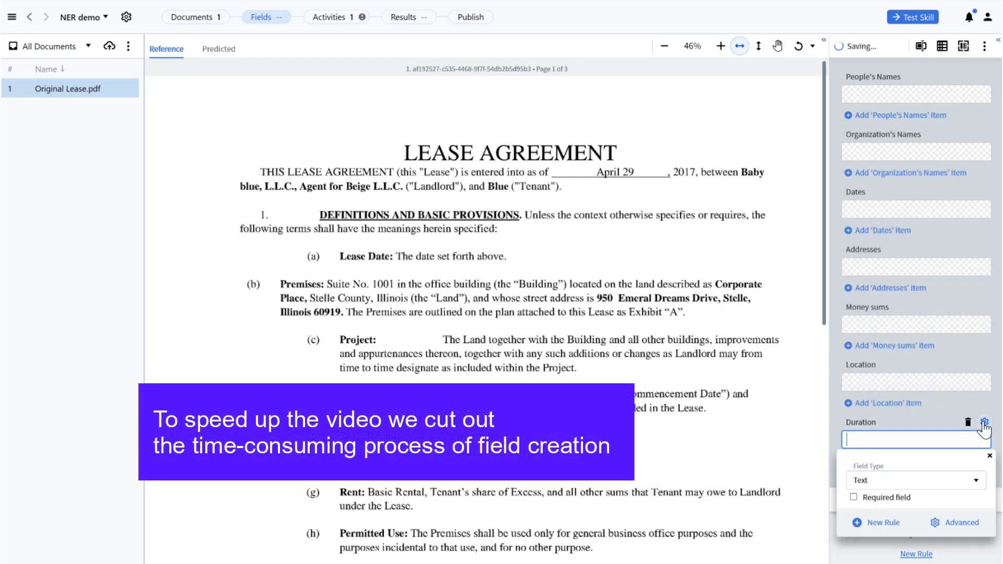
pyautogui.click(962, 522)
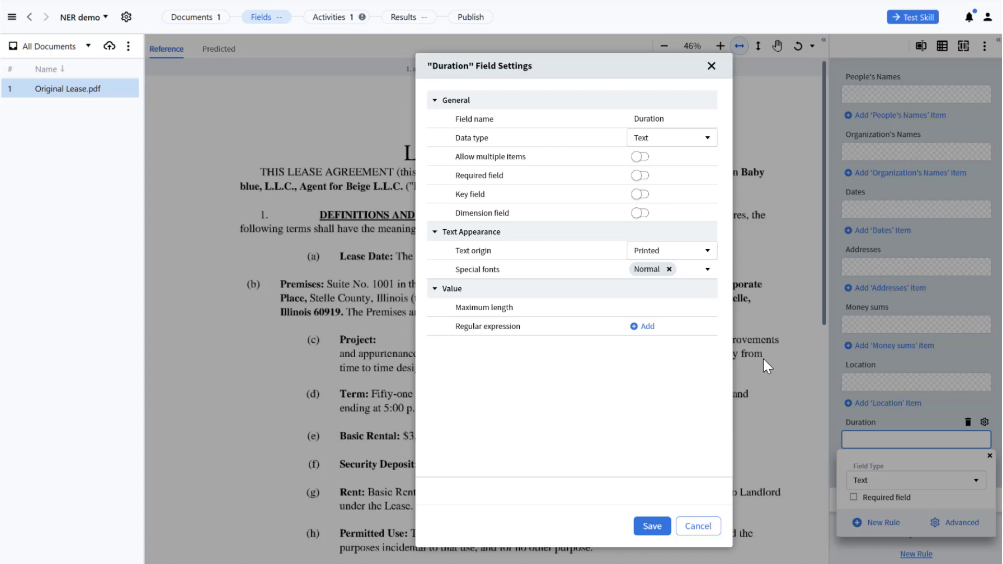
pyautogui.click(638, 157)
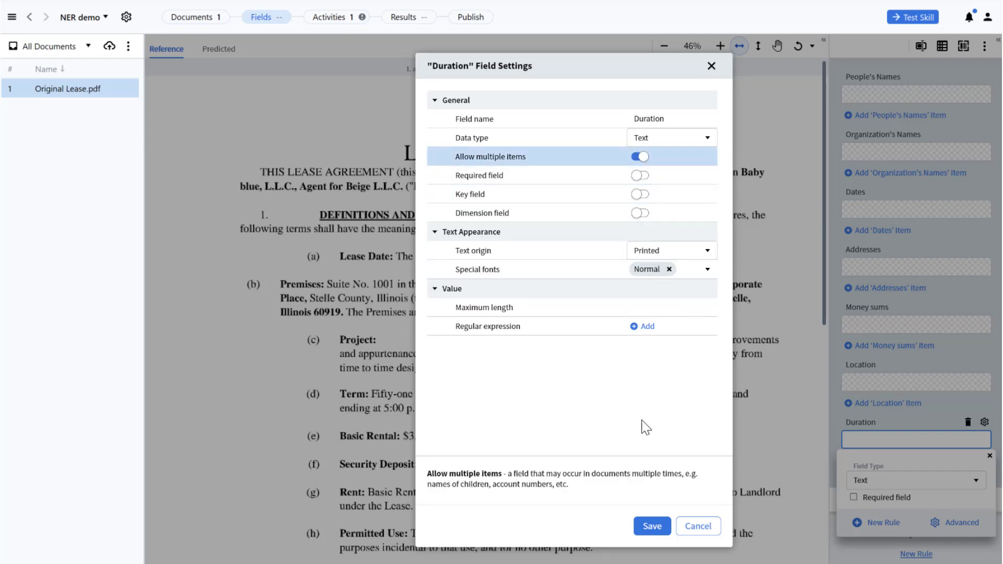
pyautogui.click(645, 527)
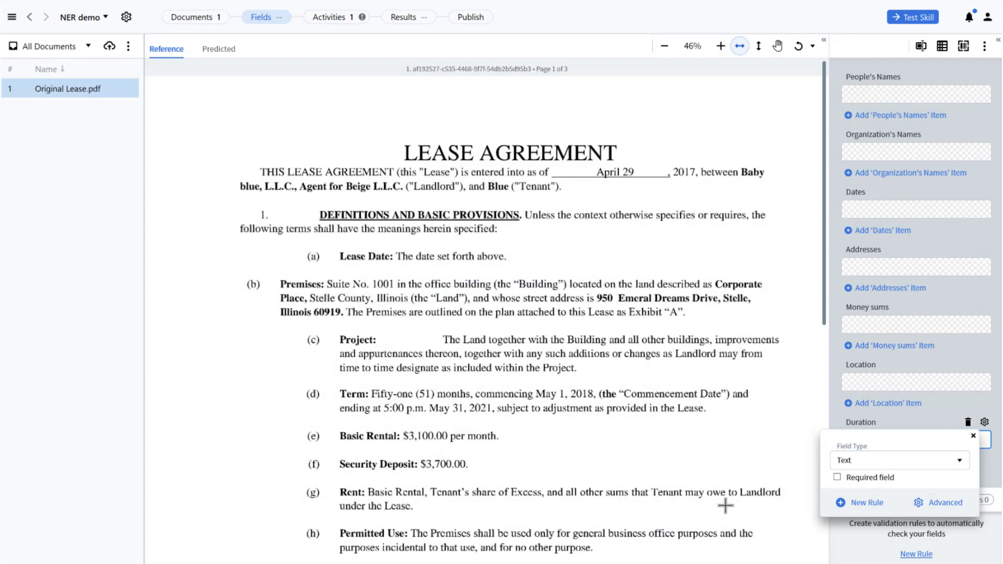
pyautogui.click(980, 476)
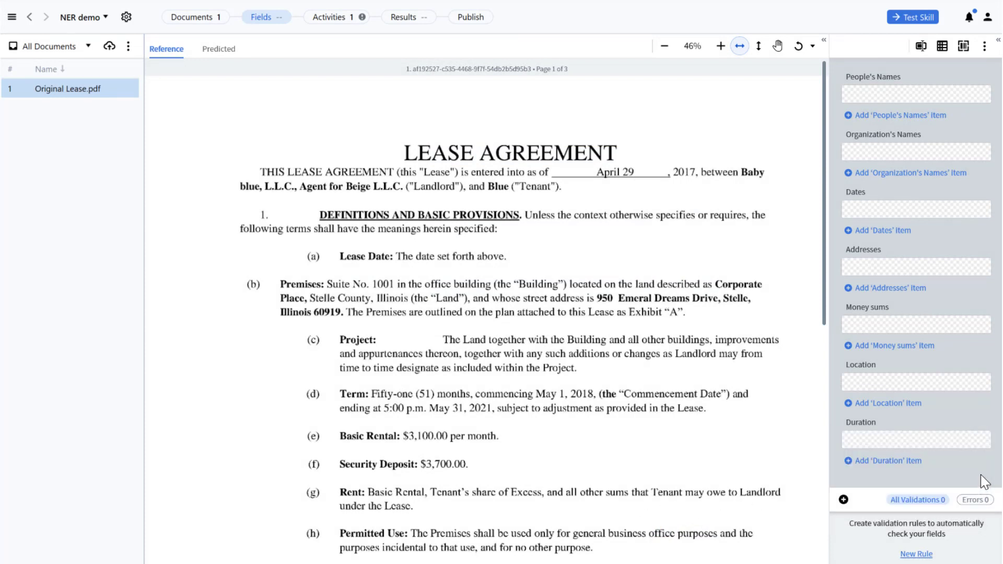
# Mark April 29, 2017 as Dates and Baby blue, L.L.C. as an organization name
pyautogui.click(927, 210)
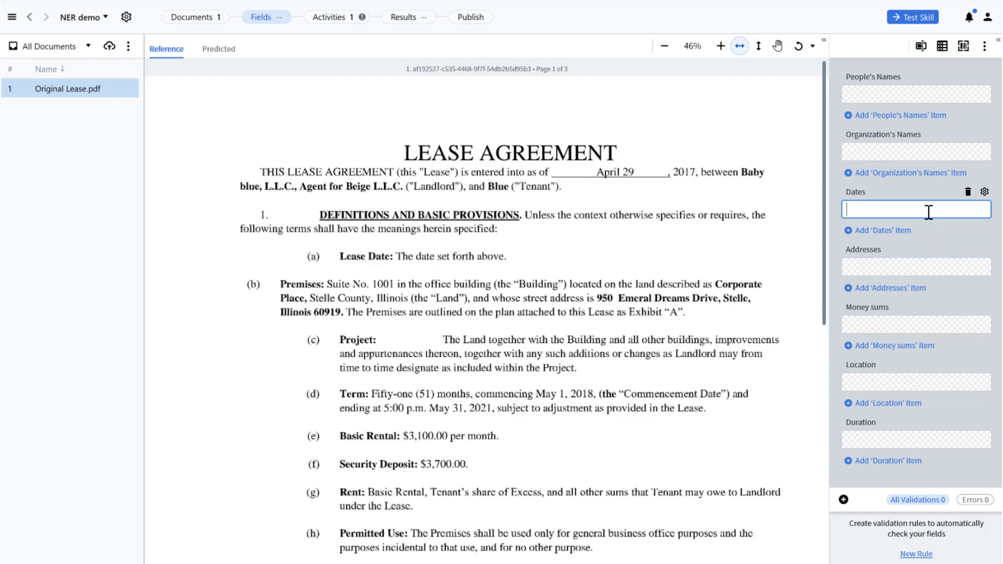
pyautogui.moveTo(588, 163); pyautogui.dragTo(695, 180)
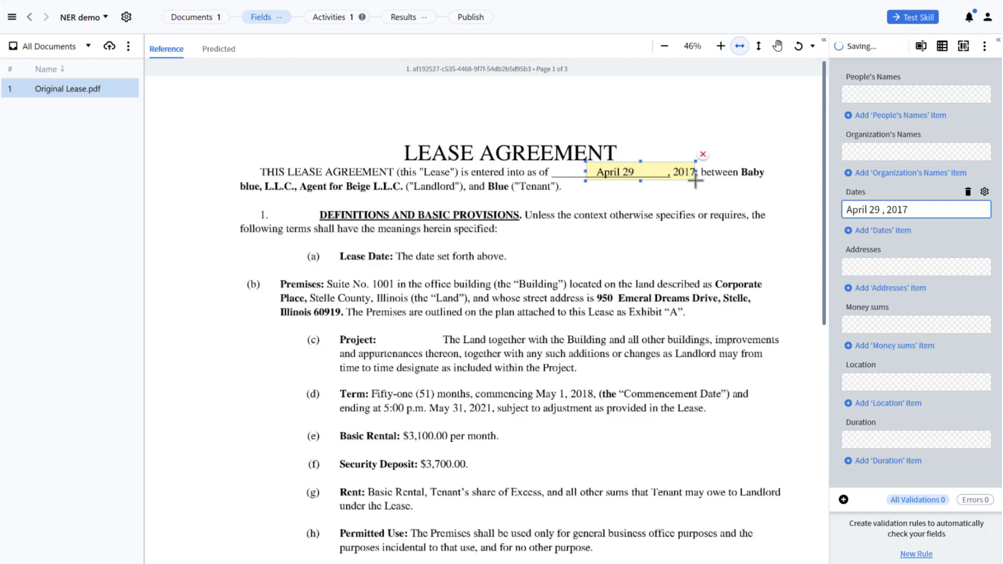
pyautogui.hotkey('shift', 'Tab')
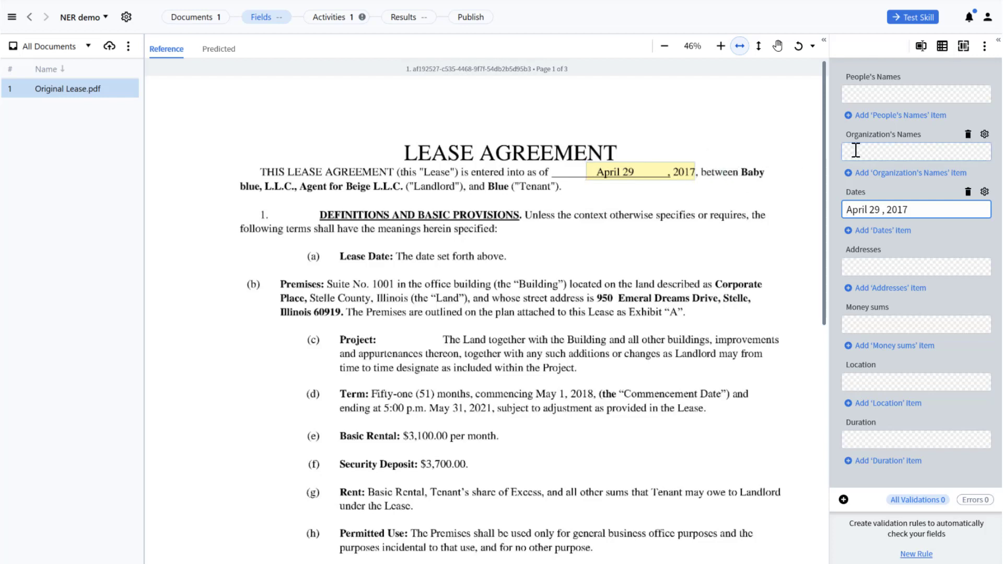
pyautogui.moveTo(745, 170); pyautogui.dragTo(770, 179)
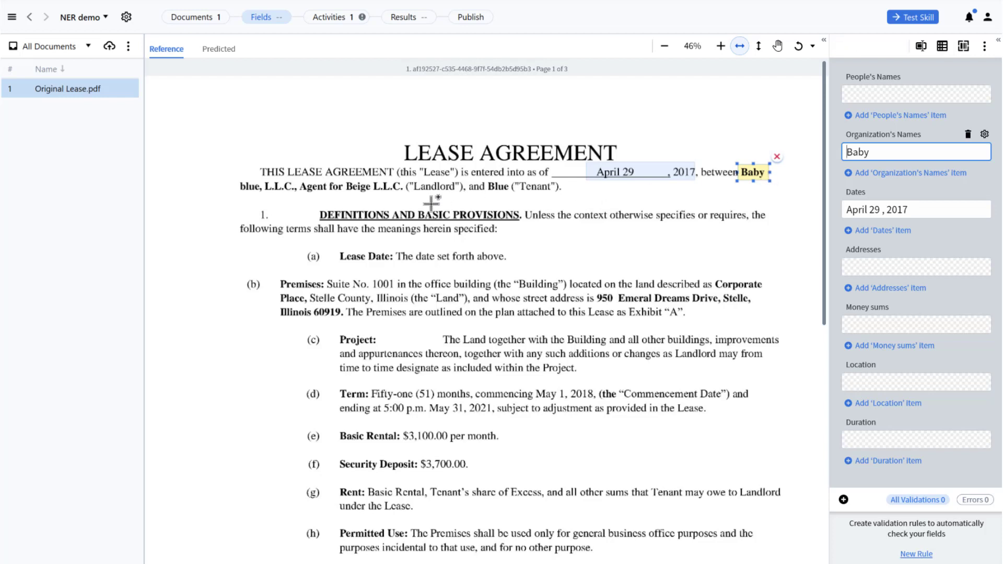
pyautogui.moveTo(238, 181); pyautogui.dragTo(303, 191)
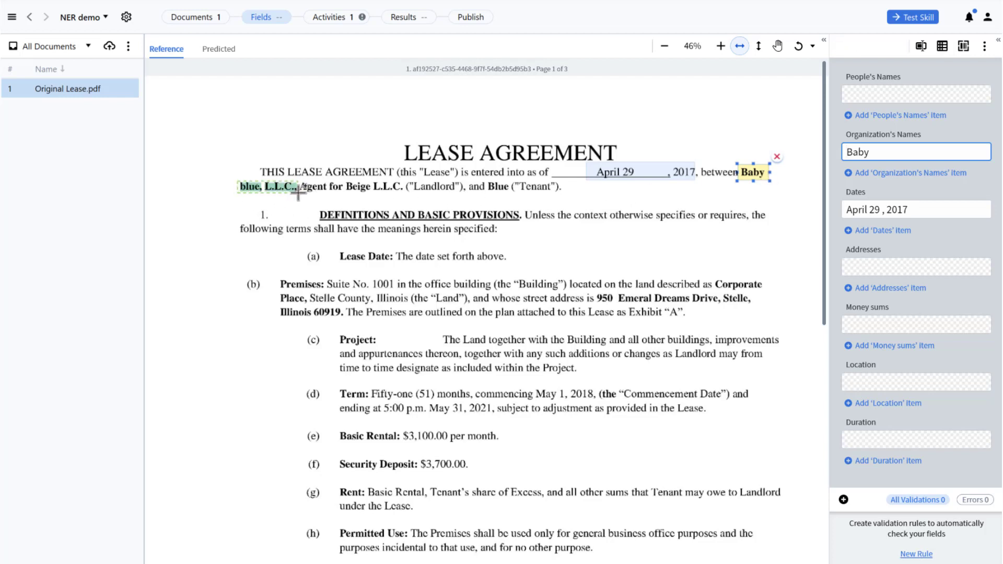
pyautogui.moveTo(298, 192); pyautogui.dragTo(298, 192)
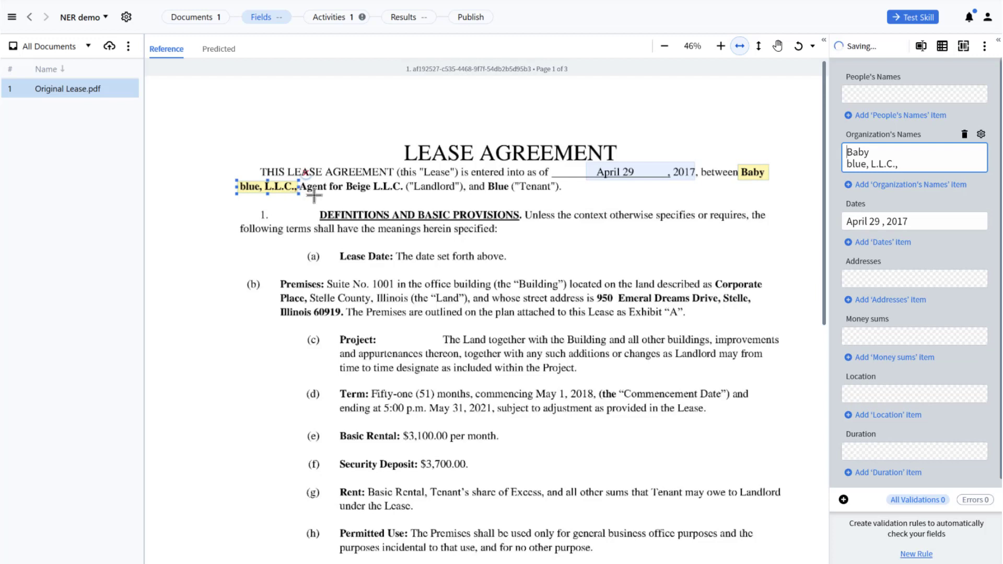
# Add organization entries for Beige L.L.C. and the tenant Blue, then return to the activity flow
pyautogui.click(885, 185)
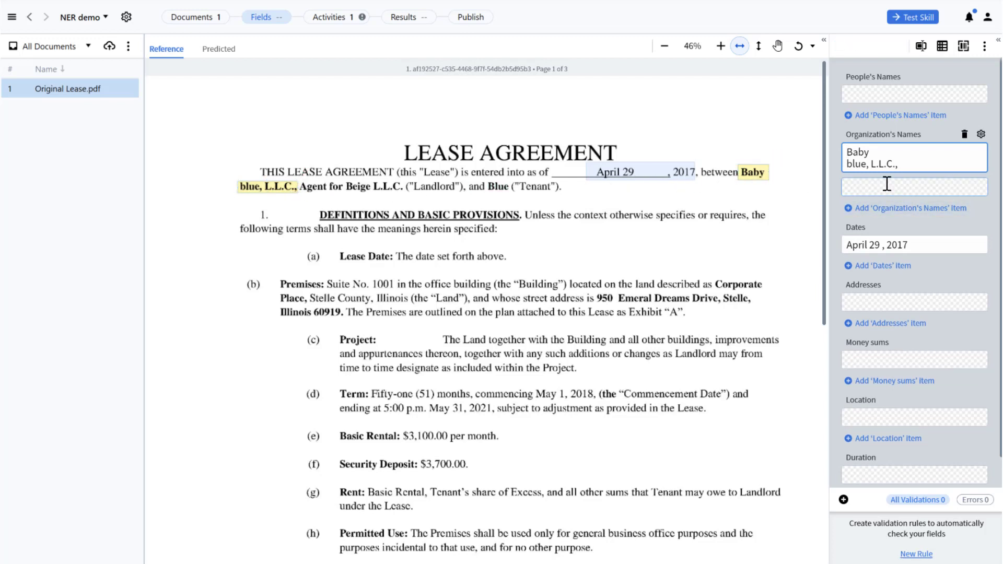
pyautogui.click(885, 187)
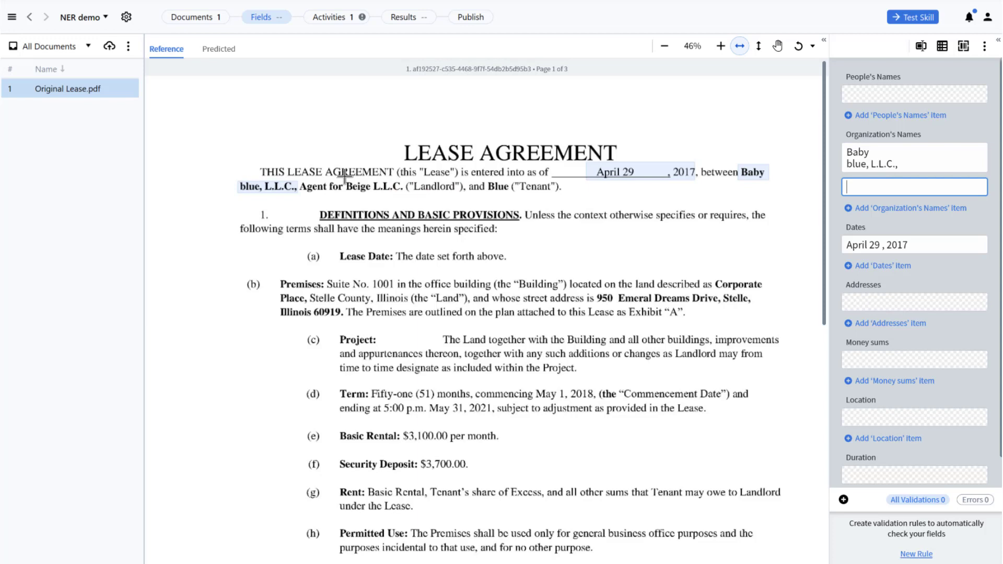
pyautogui.moveTo(343, 180); pyautogui.dragTo(400, 196)
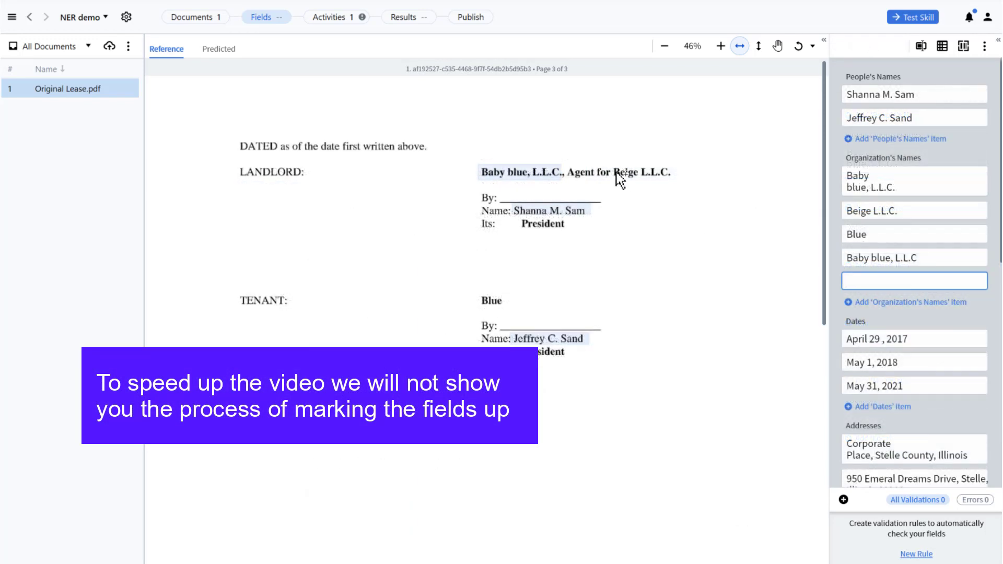
pyautogui.moveTo(614, 167); pyautogui.dragTo(671, 181)
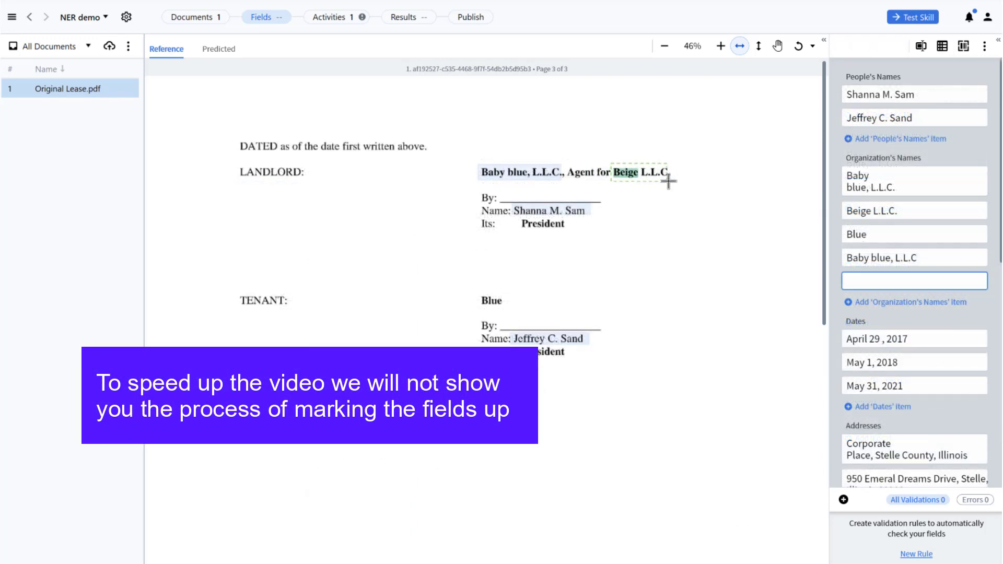
pyautogui.moveTo(475, 294); pyautogui.dragTo(505, 308)
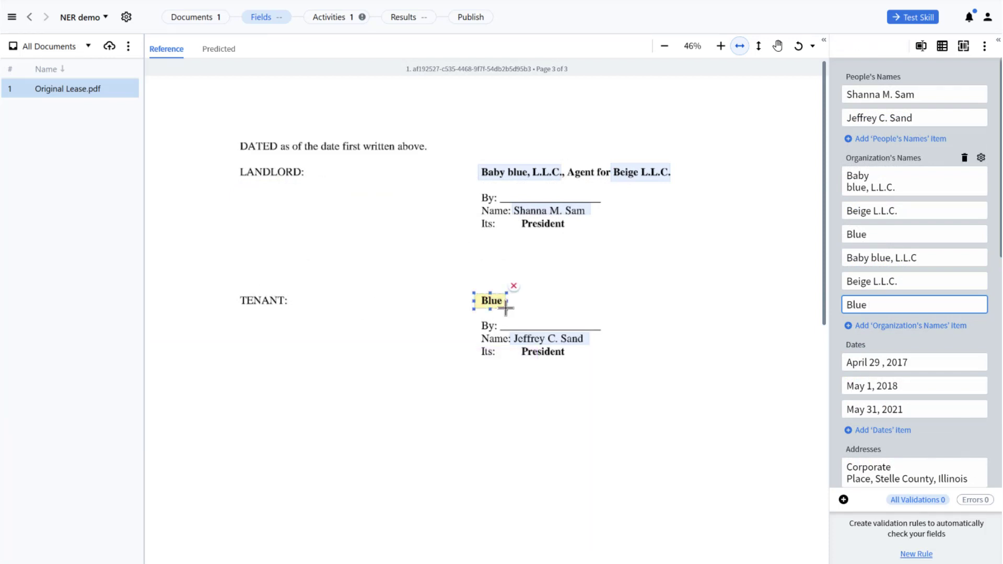
pyautogui.click(328, 17)
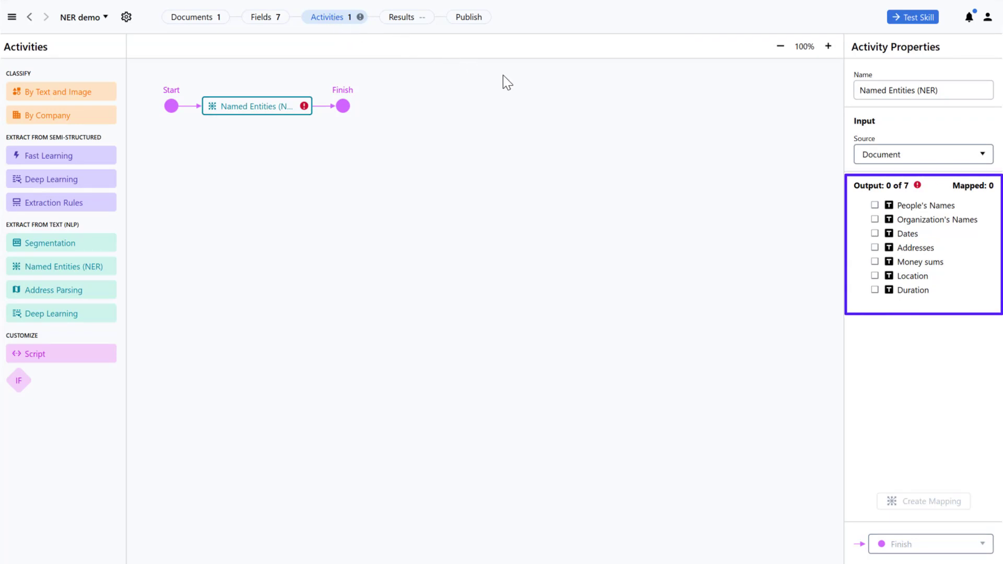
# Tick People's Names through Duration as NER outputs so Output reads 7 of 7
pyautogui.click(875, 205)
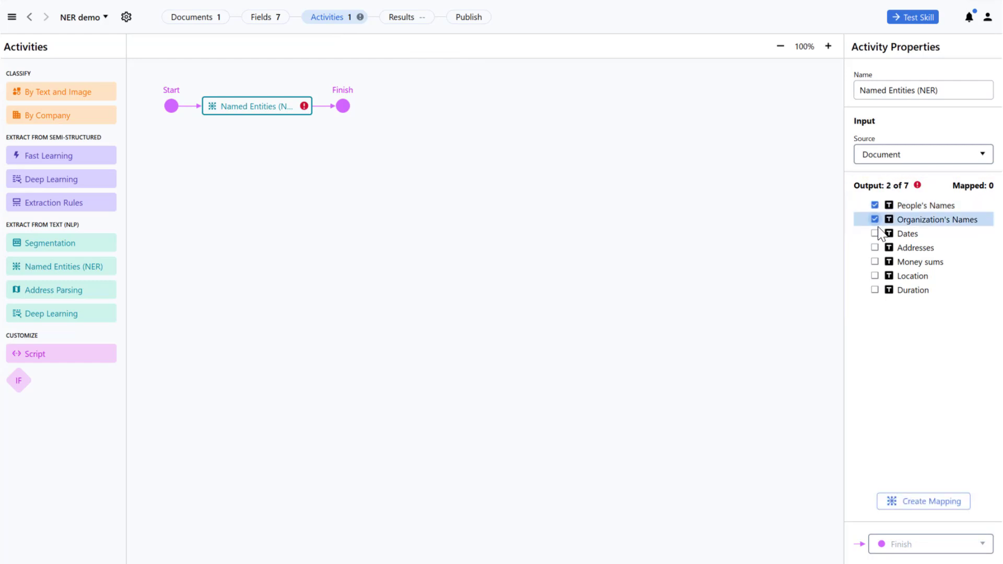
pyautogui.click(874, 233)
pyautogui.click(874, 262)
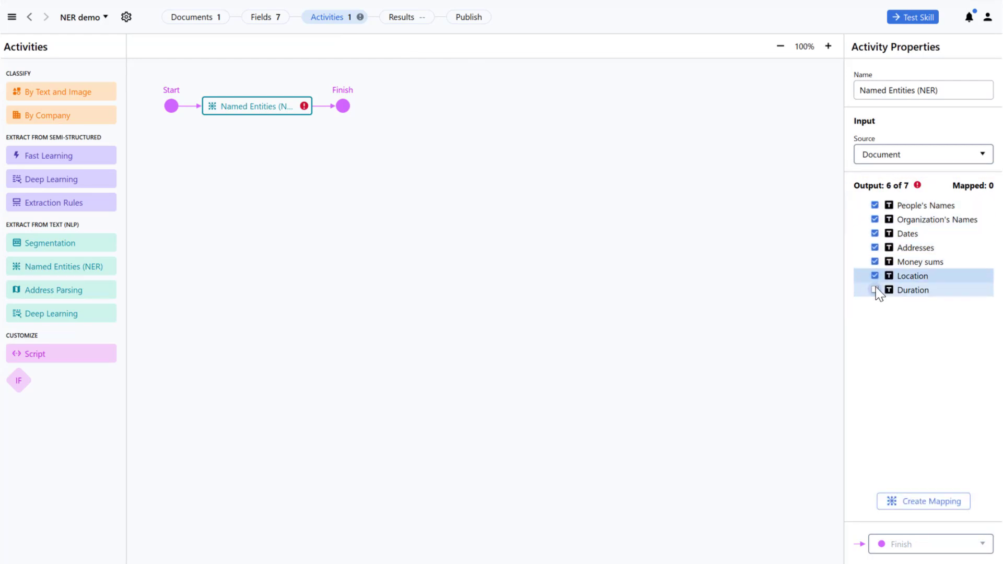
pyautogui.click(875, 289)
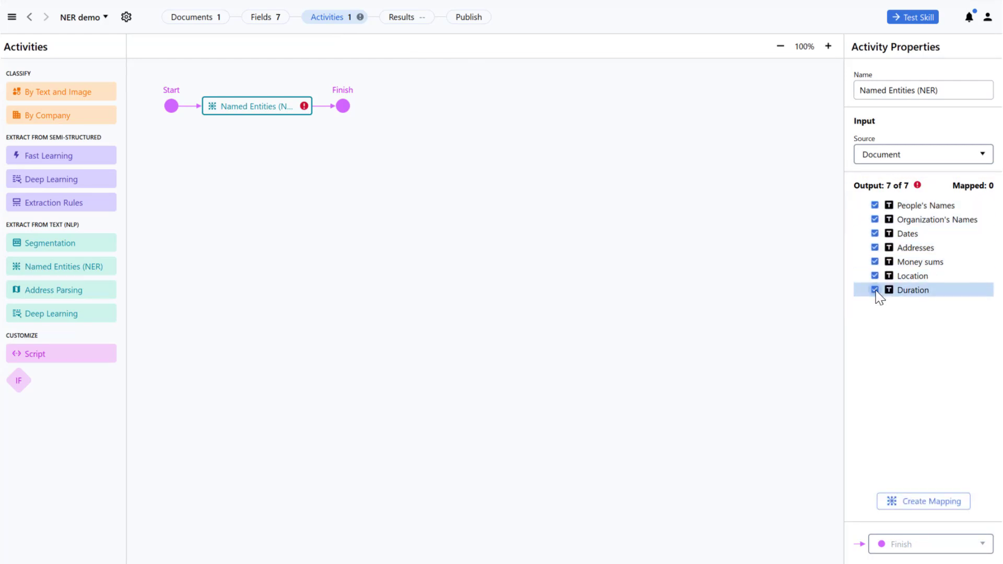
# Map People's Names to Person, Organization's Names to Organization, Dates to Date, Addresses to Address
pyautogui.click(914, 503)
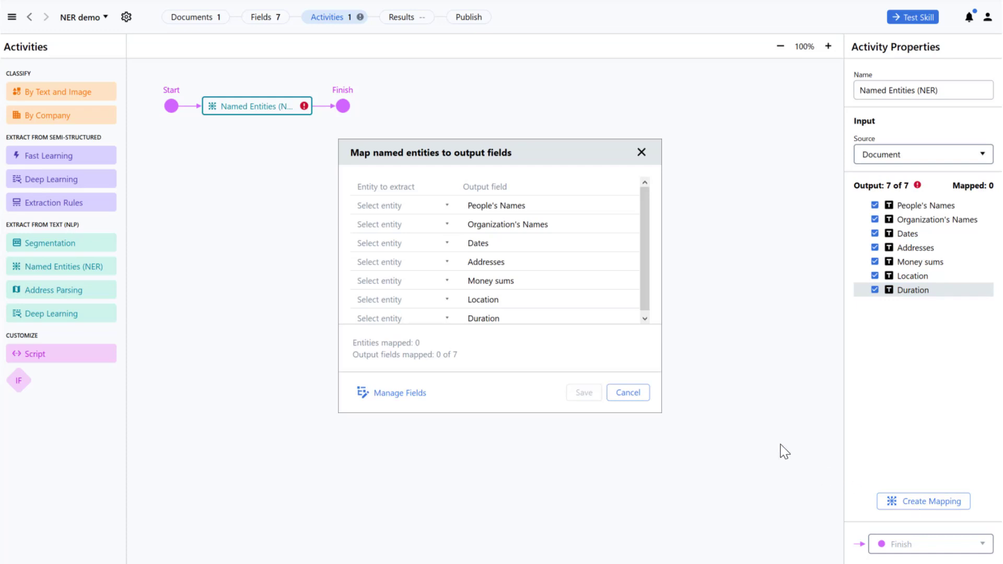
pyautogui.click(453, 206)
pyautogui.click(444, 225)
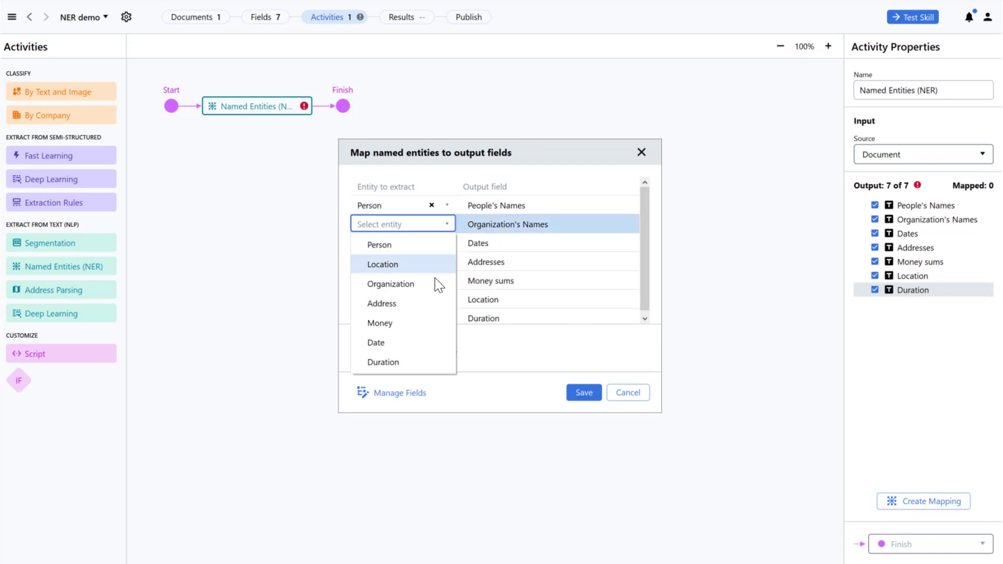
pyautogui.click(434, 281)
pyautogui.click(438, 244)
pyautogui.click(422, 365)
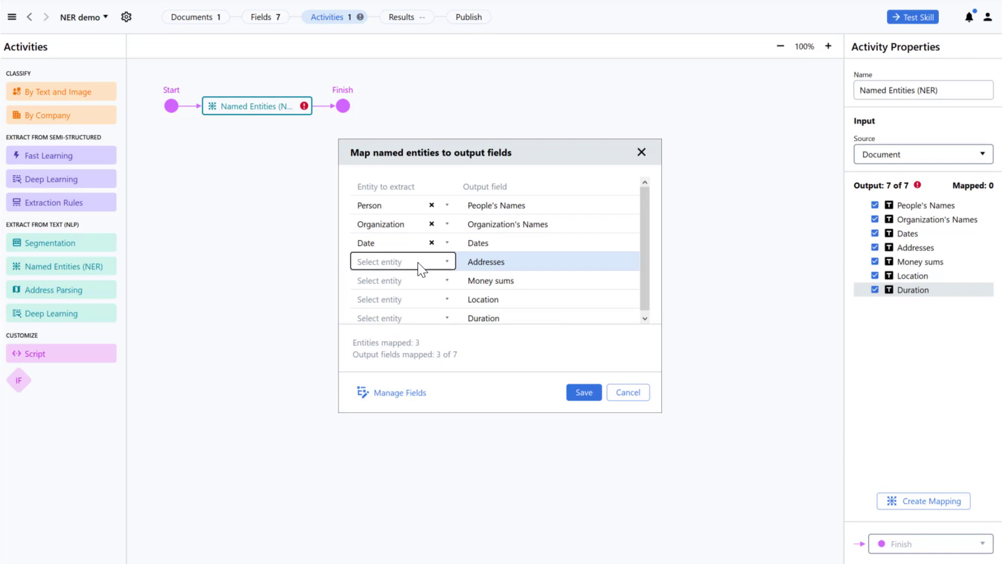
pyautogui.click(419, 262)
pyautogui.click(419, 342)
# Map Money sums to Money, Location to Location, Duration to Duration, and save the mapping
pyautogui.click(419, 287)
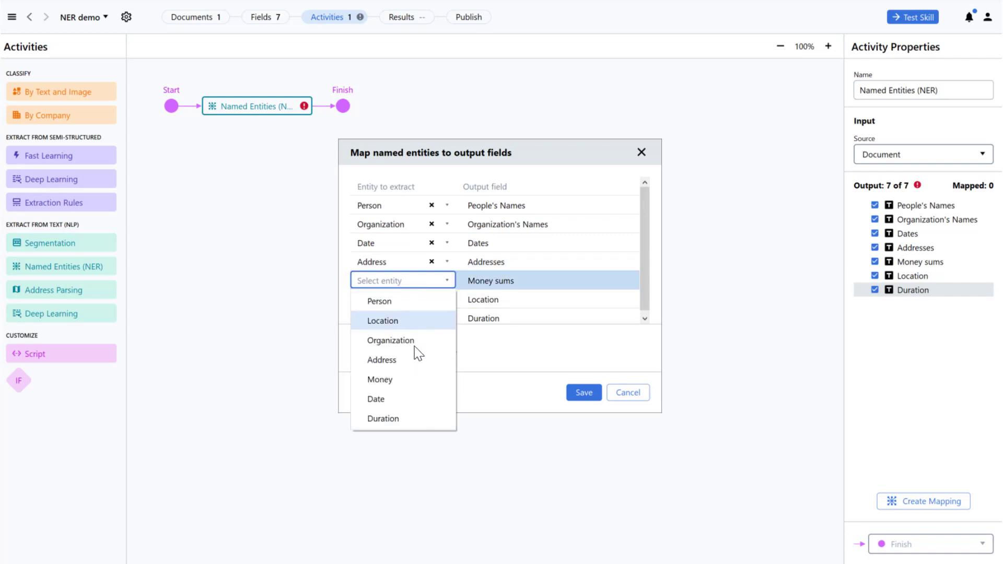
pyautogui.click(412, 380)
pyautogui.click(413, 302)
pyautogui.click(413, 339)
pyautogui.click(410, 318)
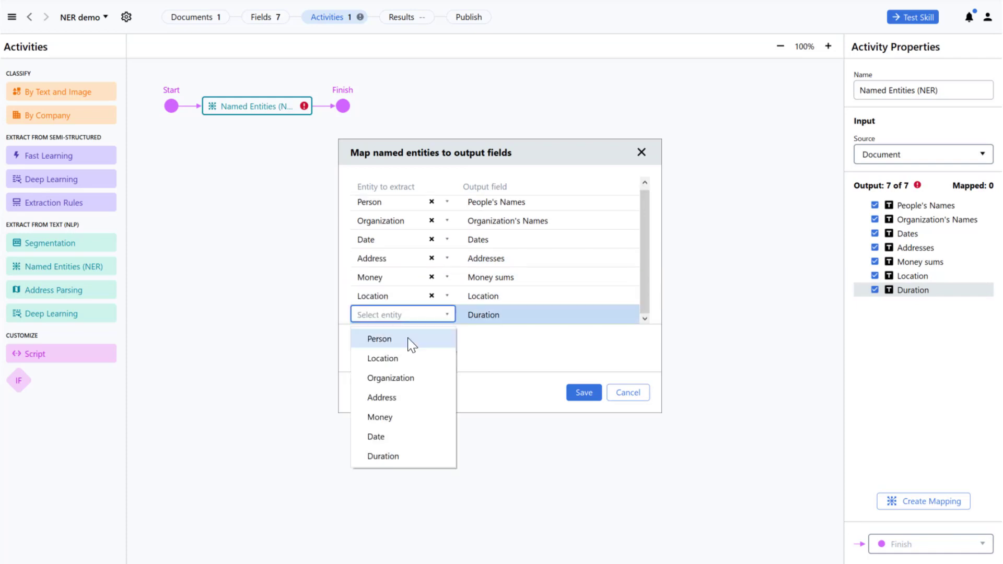
pyautogui.click(401, 452)
pyautogui.click(576, 400)
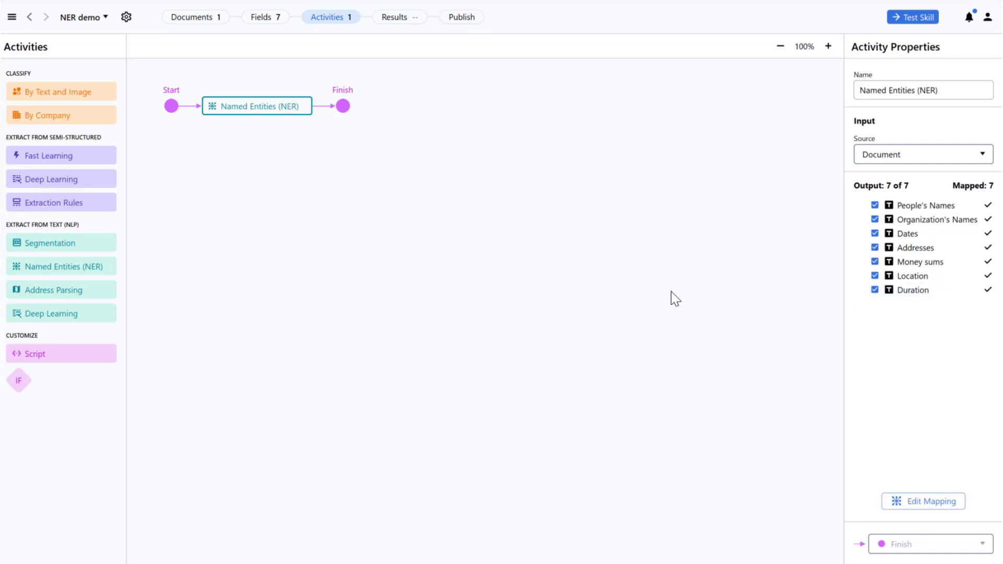
# Run a skill test, view its 85% accuracy results, and open All Fields recognition issues
pyautogui.click(899, 22)
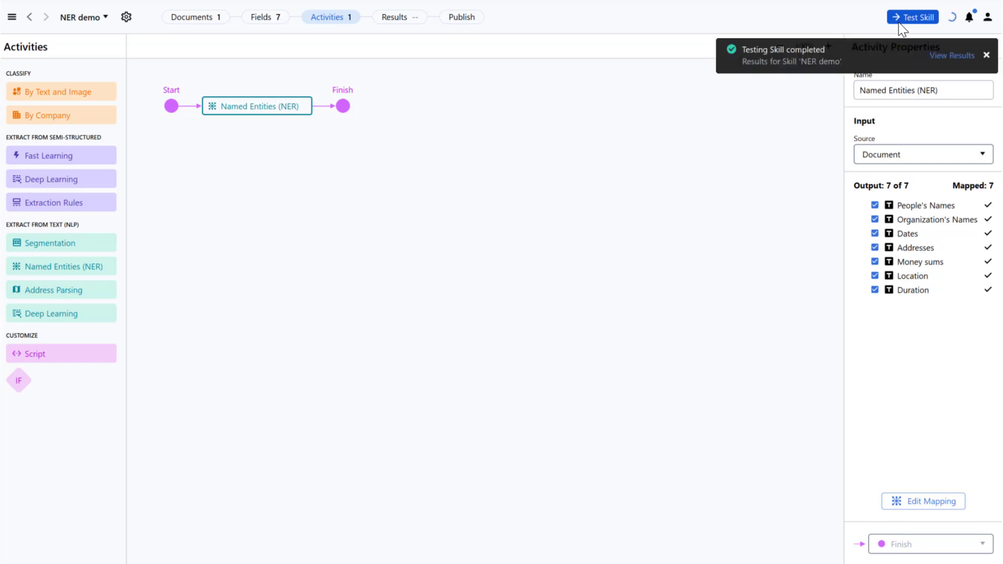
pyautogui.click(428, 20)
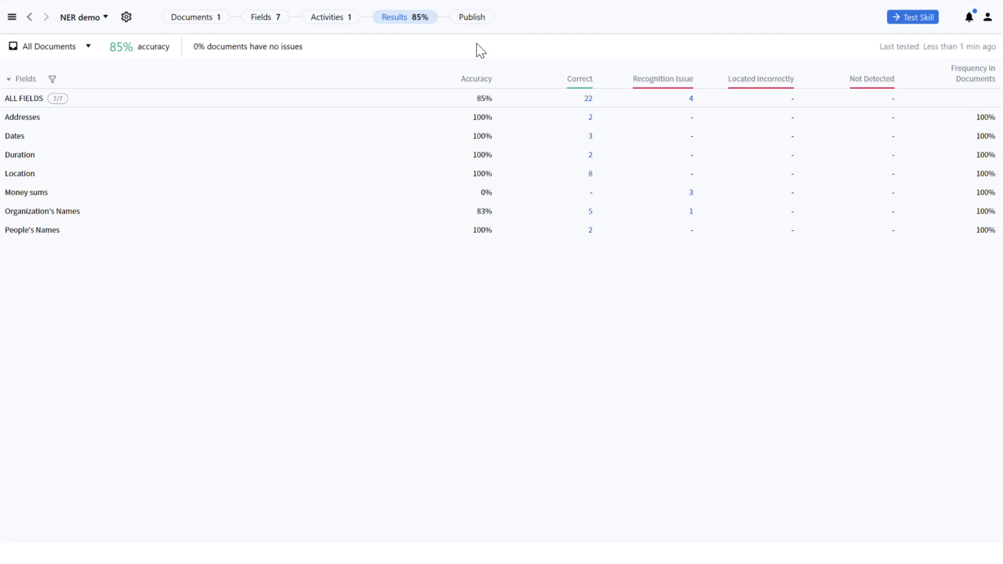
pyautogui.click(691, 99)
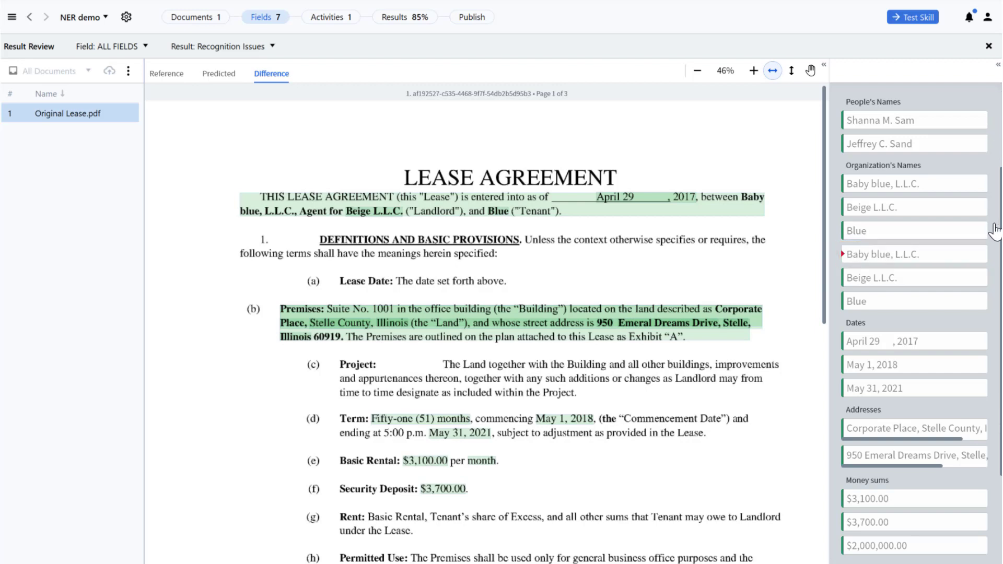
# Switch to Predicted values and select the second Baby blue, L.L.C. on the signature page
pyautogui.scroll(-4, 989, 286)
pyautogui.scroll(-1, 989, 285)
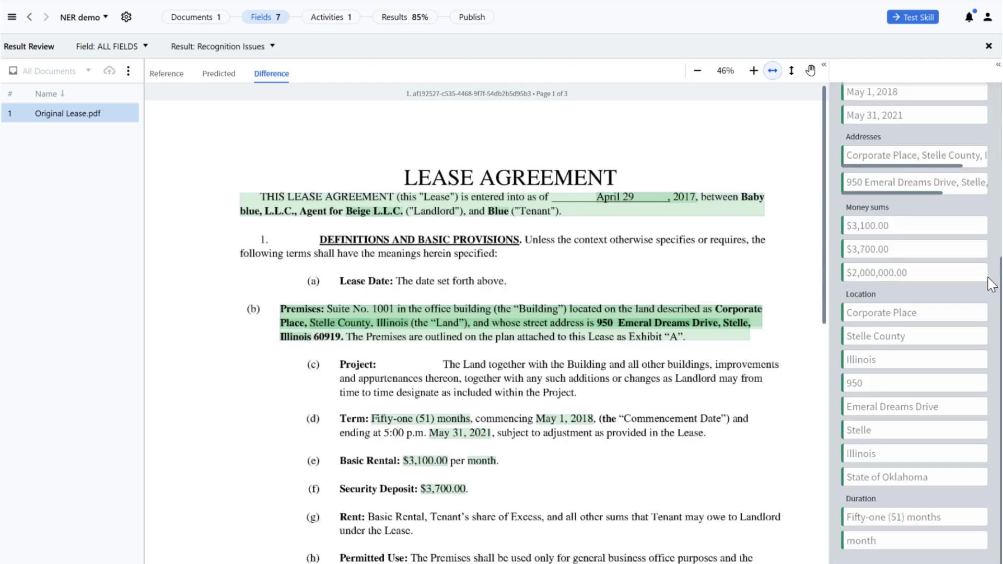
pyautogui.scroll(4, 989, 286)
pyautogui.scroll(1, 989, 285)
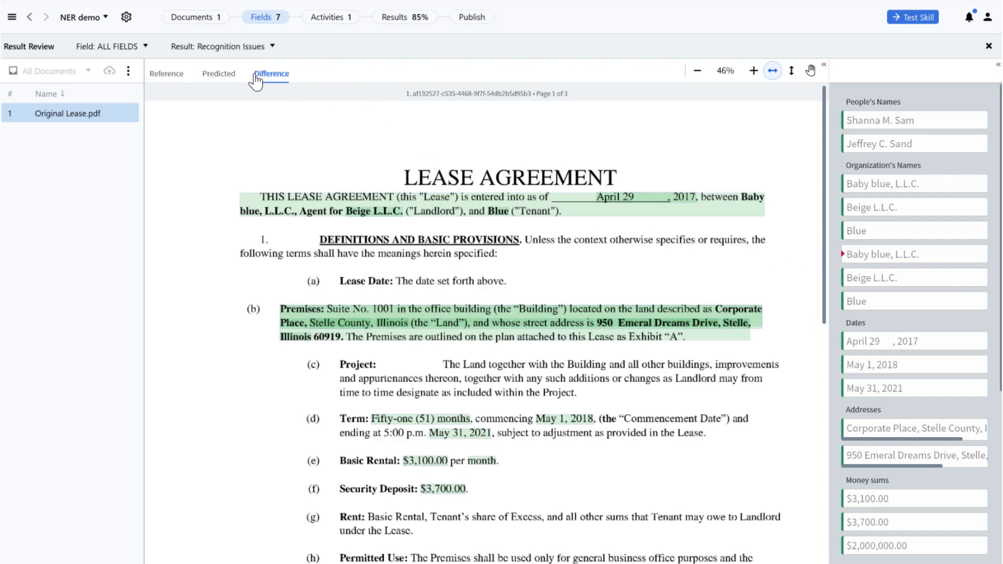
pyautogui.click(227, 75)
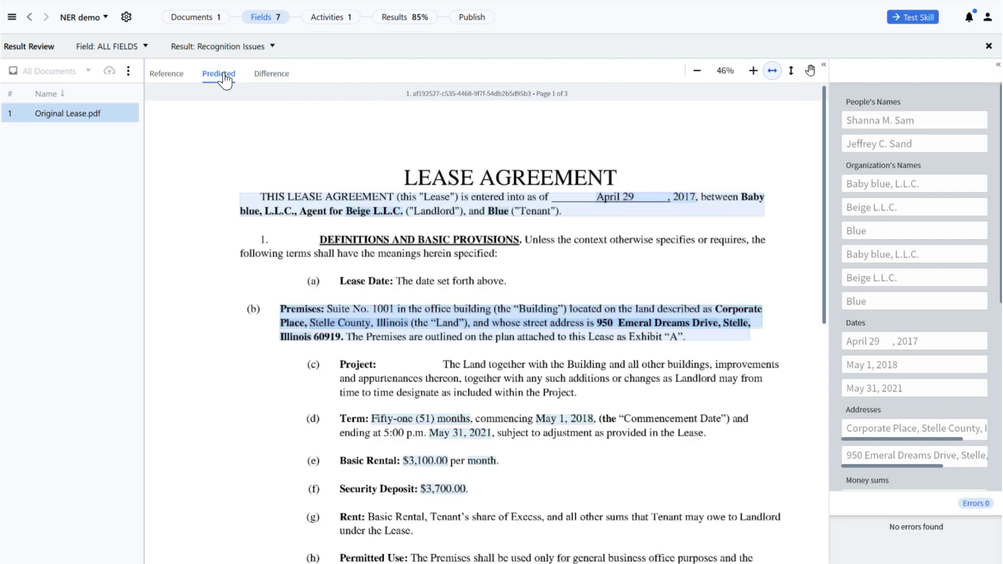
pyautogui.click(914, 256)
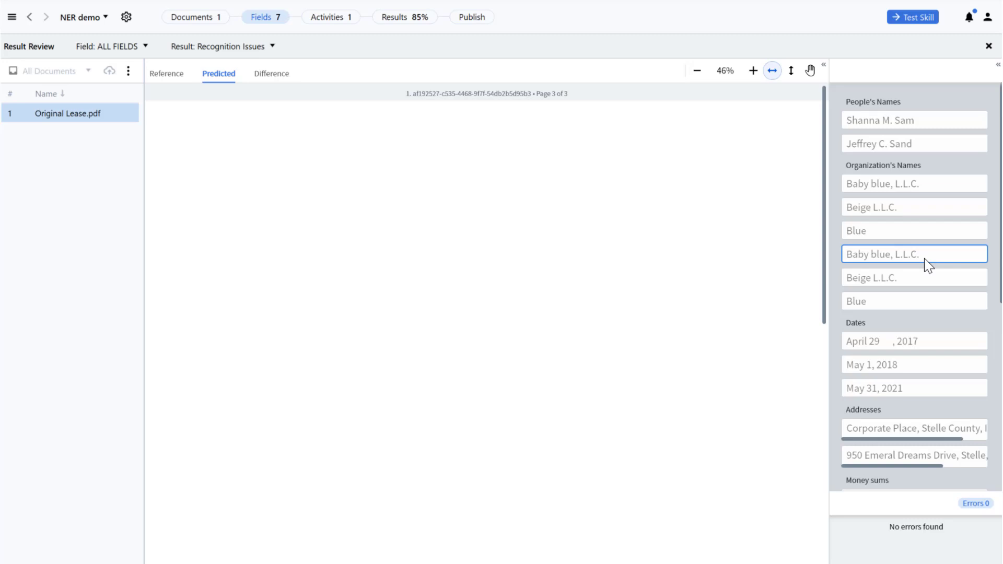
pyautogui.moveTo(924, 256); pyautogui.dragTo(849, 256)
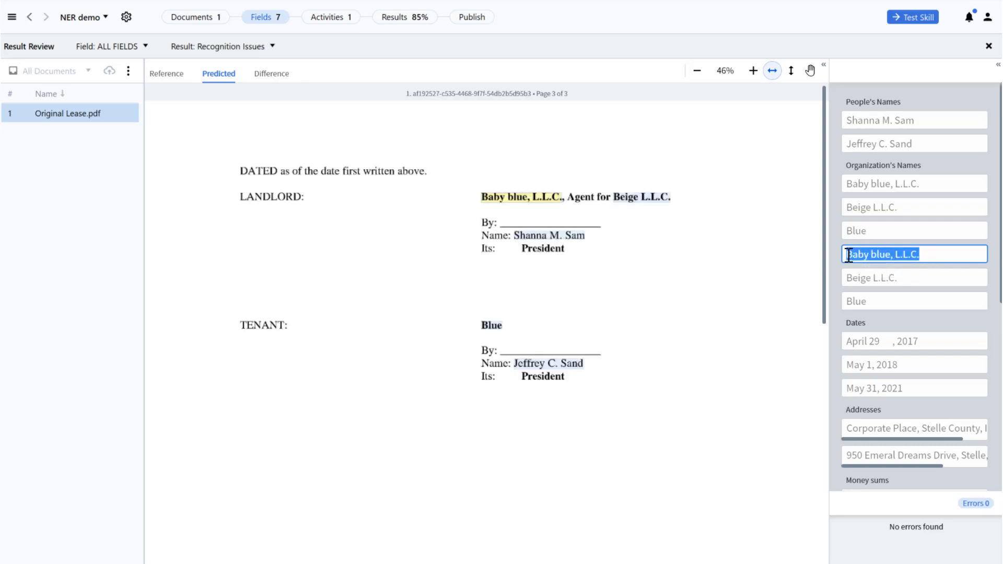
# Add the missing period so the reference reads 'Baby blue, L.L.C.', then retest the skill
pyautogui.click(169, 79)
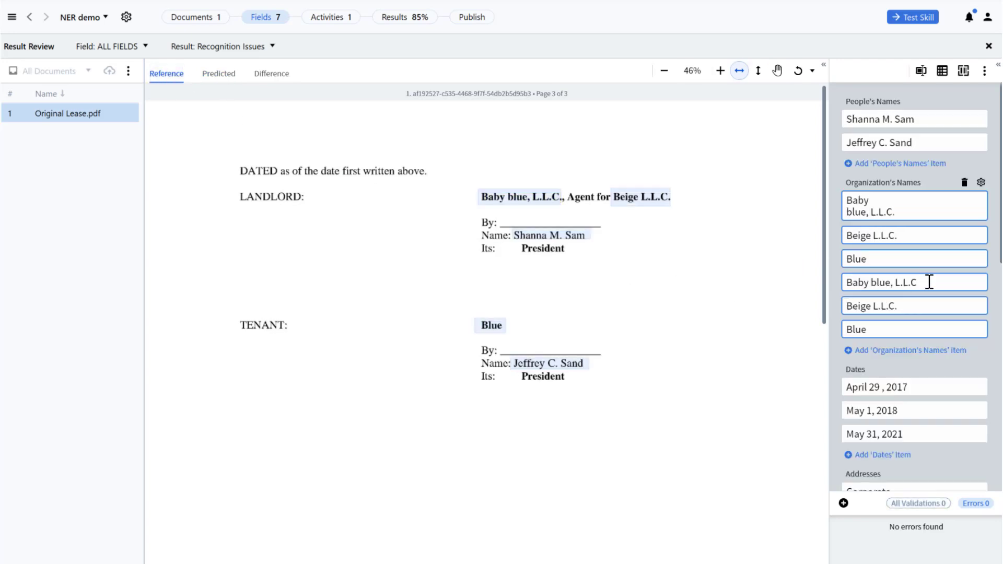
pyautogui.moveTo(929, 282); pyautogui.dragTo(846, 283)
pyautogui.press('End')
pyautogui.write('.')
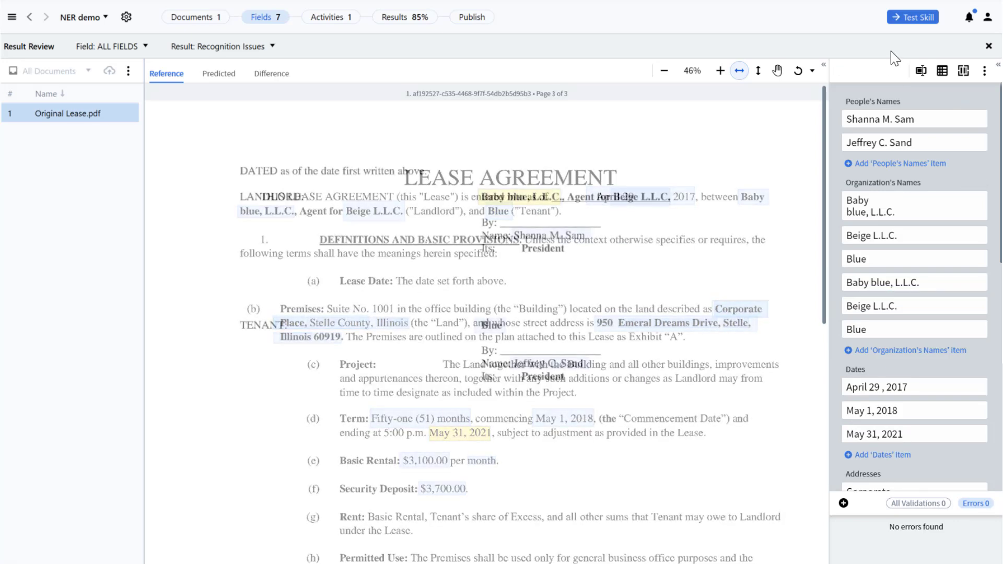
pyautogui.click(900, 20)
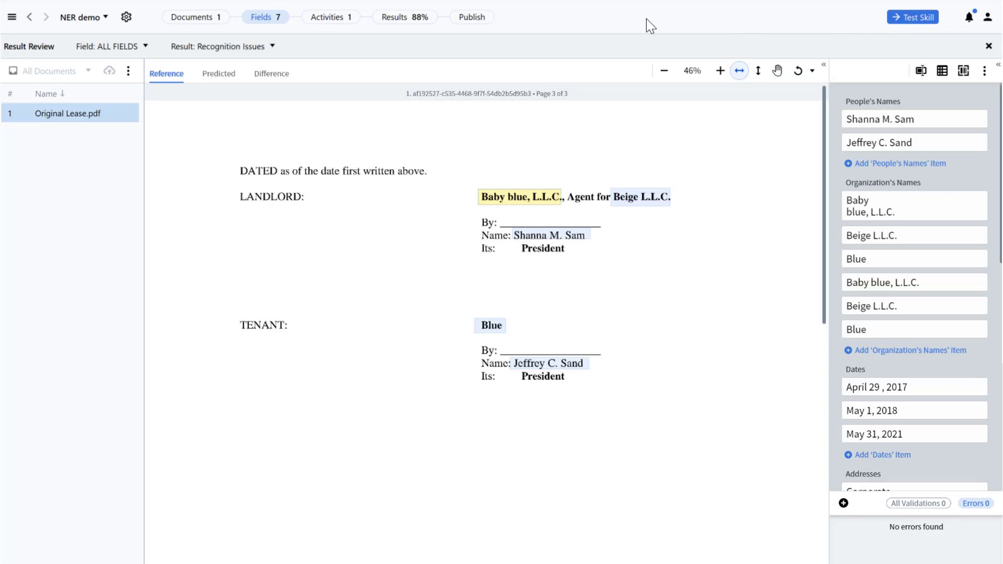
# View the updated results: 88% overall, Organization's Names 100%, Money sums 0%
pyautogui.click(416, 18)
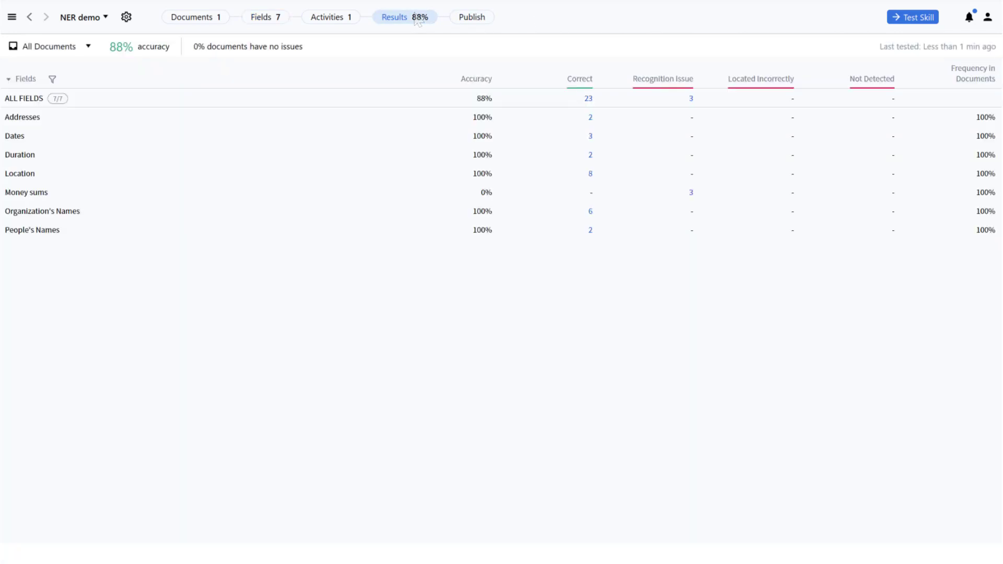